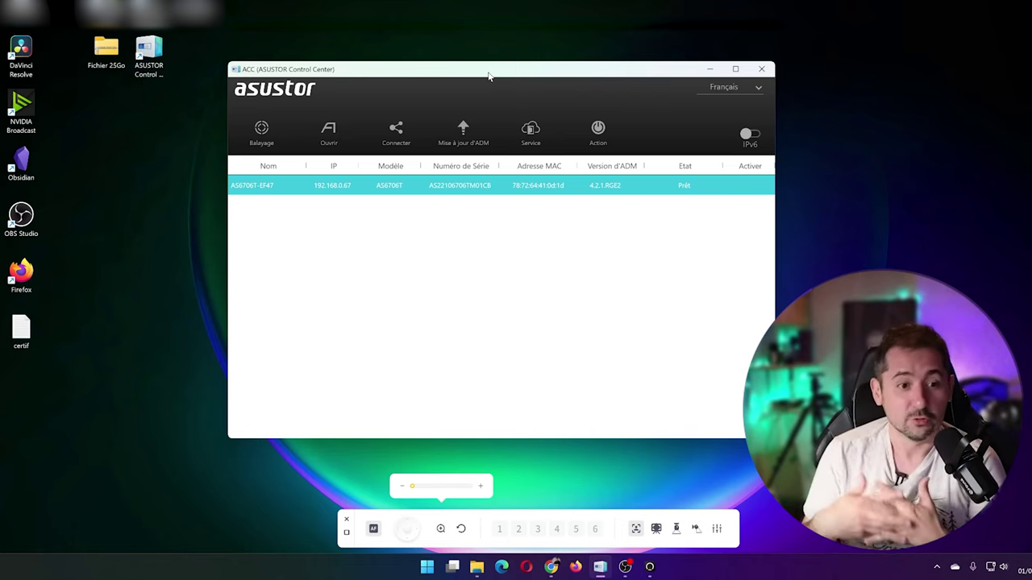
Step: Reposition the ASUSTOR Control Center window on screen
drag(488, 76, 509, 86)
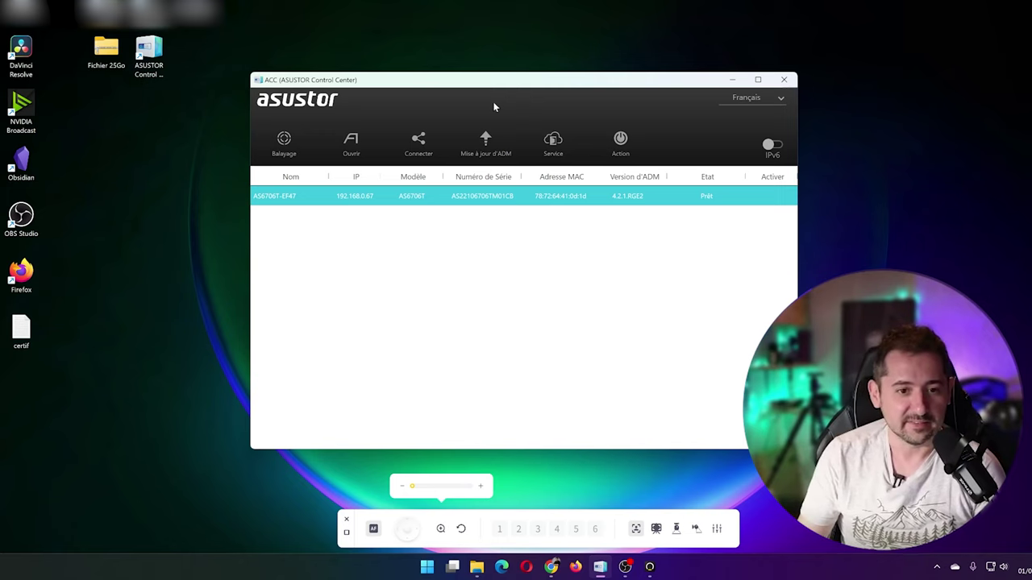
drag(499, 87, 493, 78)
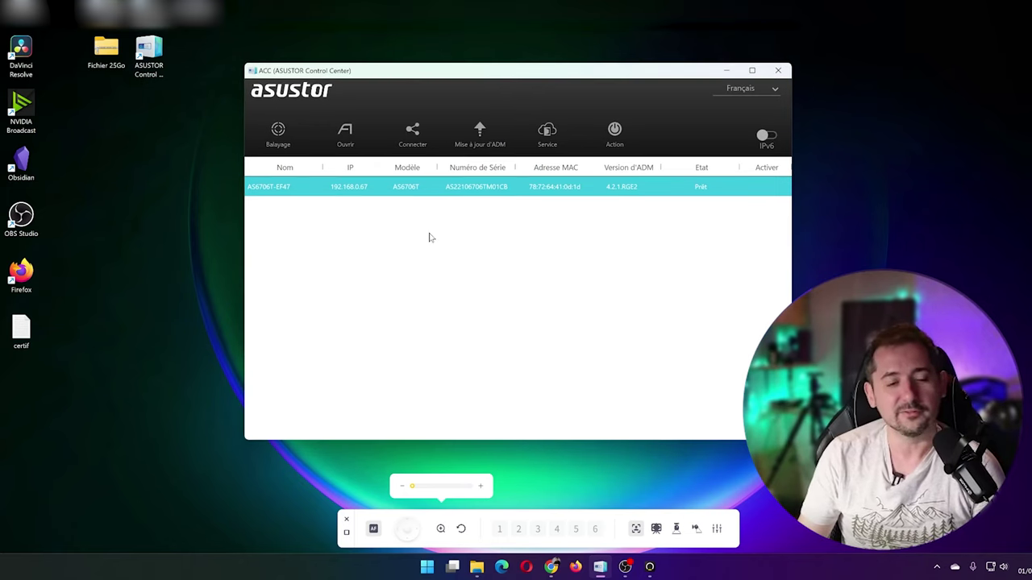
mouse_move(314, 73)
mouse_down()
mouse_move(366, 87)
mouse_move(307, 77)
mouse_up()
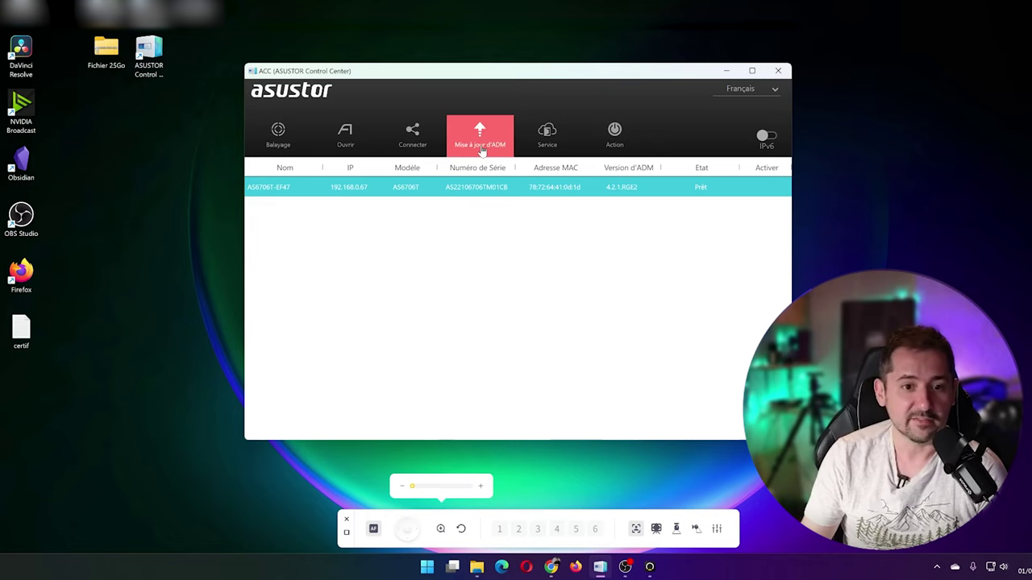
Step: Check the Service menu options, then open AS6706T-EF47 in the web browser
click(547, 135)
mouse_move(615, 137)
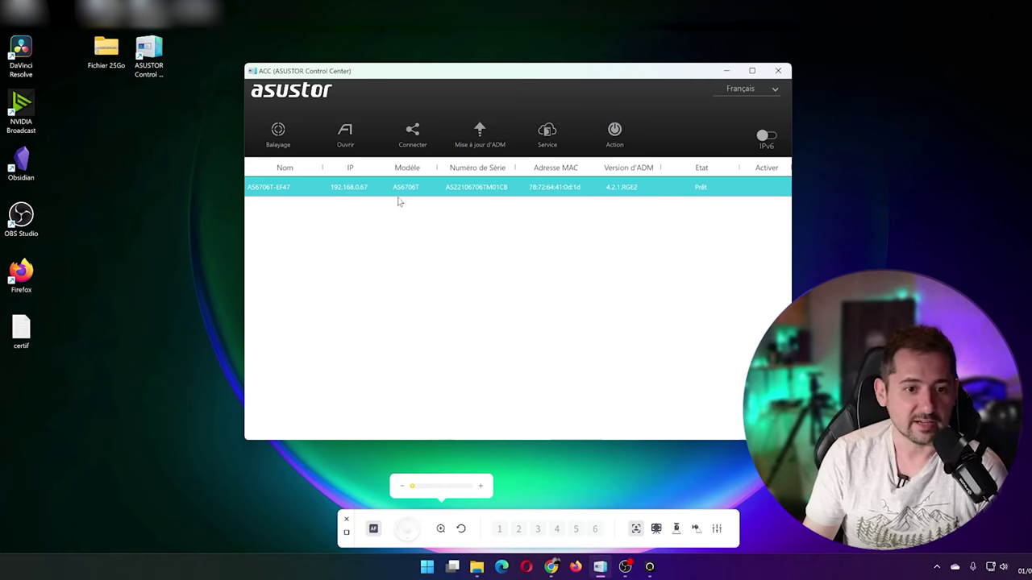
double_click(364, 193)
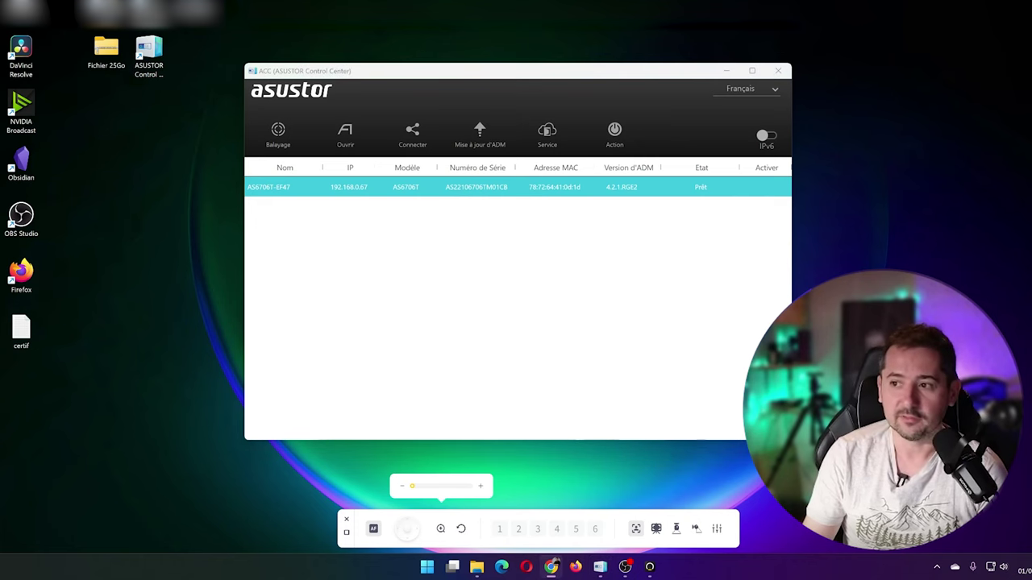
Step: Maximise the browser login page and enter the username 'admin', moving to the password field
key(super+Up)
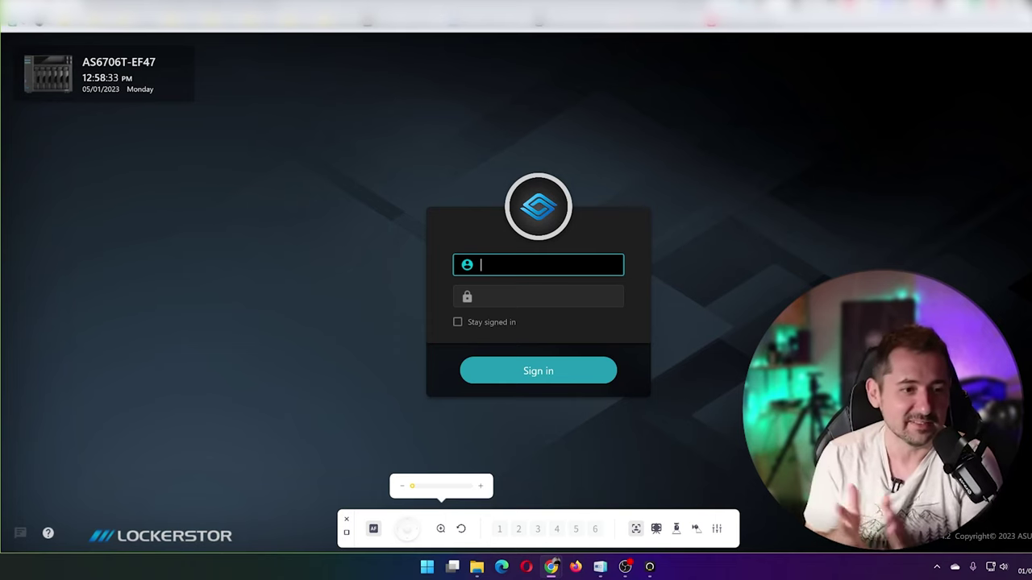
text(admin)
key(Tab)
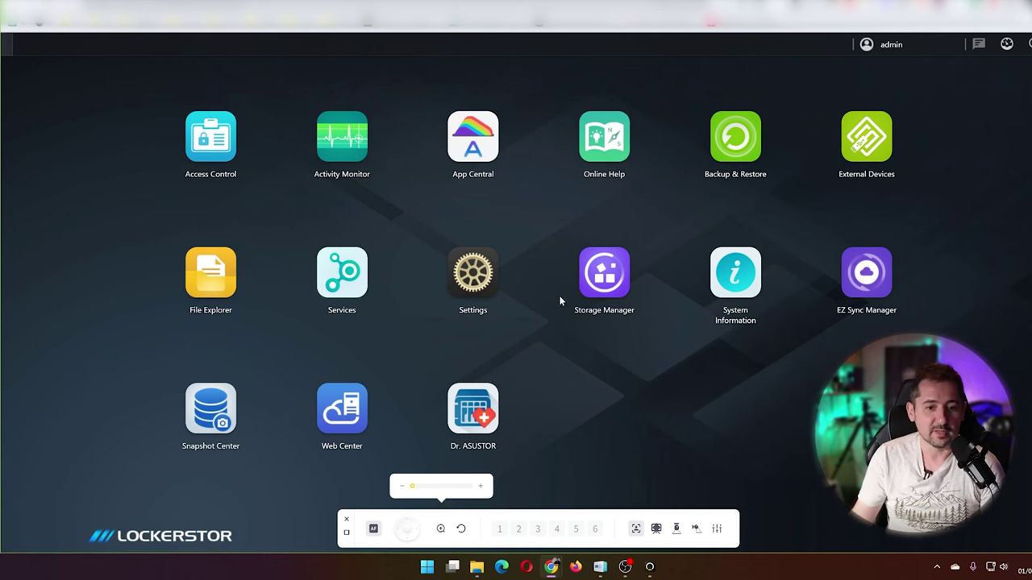
Step: Launch Storage Manager from the ADM desktop
click(610, 282)
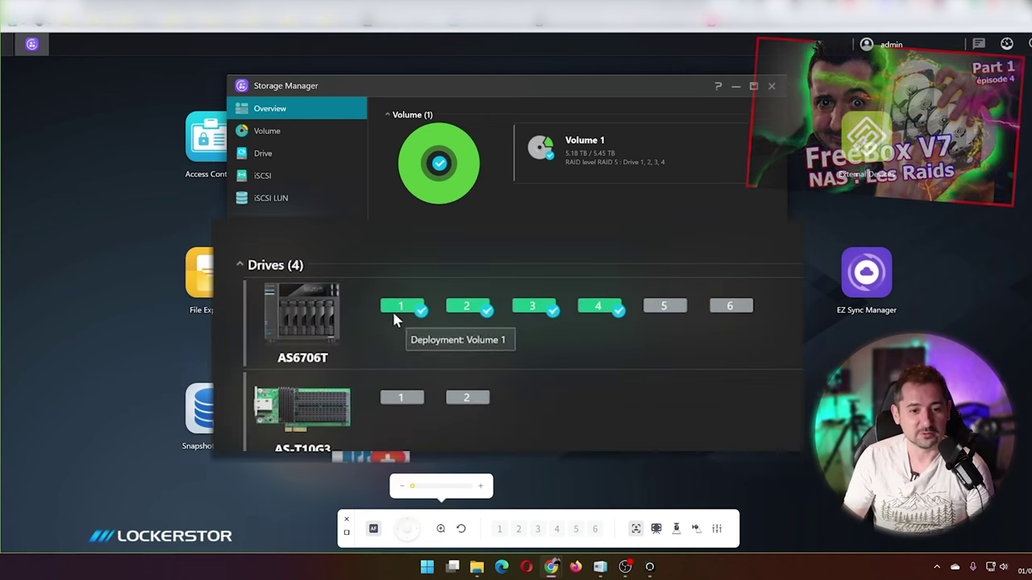
Step: Show the Volume page and expand Volume 1 to reveal its RAID details
click(576, 155)
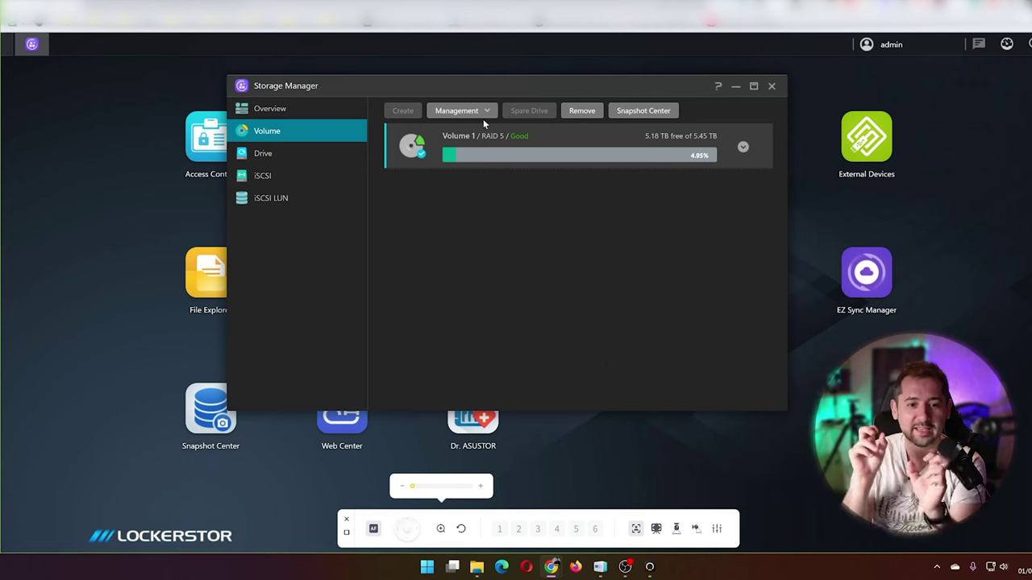
click(742, 148)
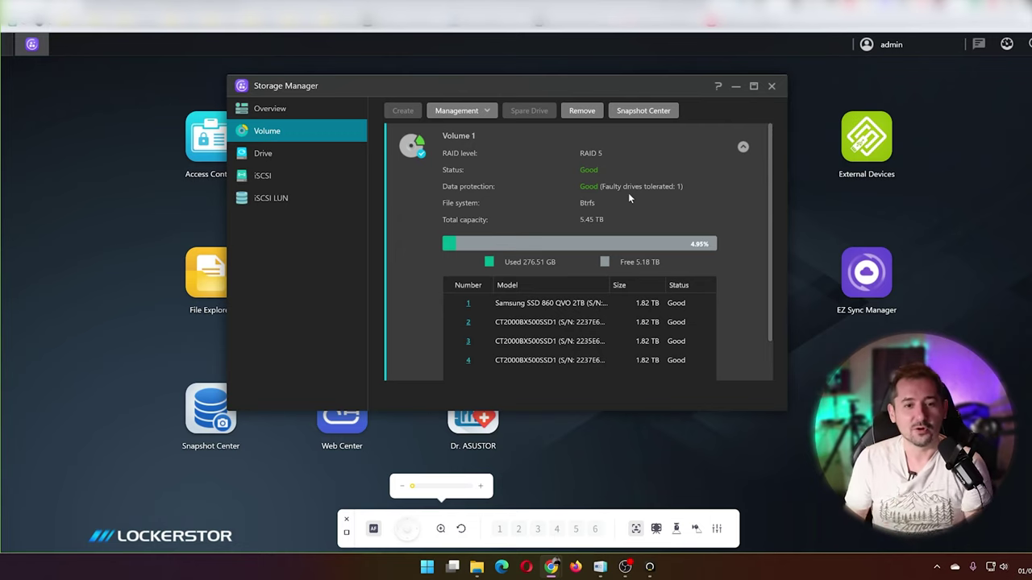
Step: Browse the Drive and Volume pages, then scroll through the Overview of drives 1–4
click(287, 155)
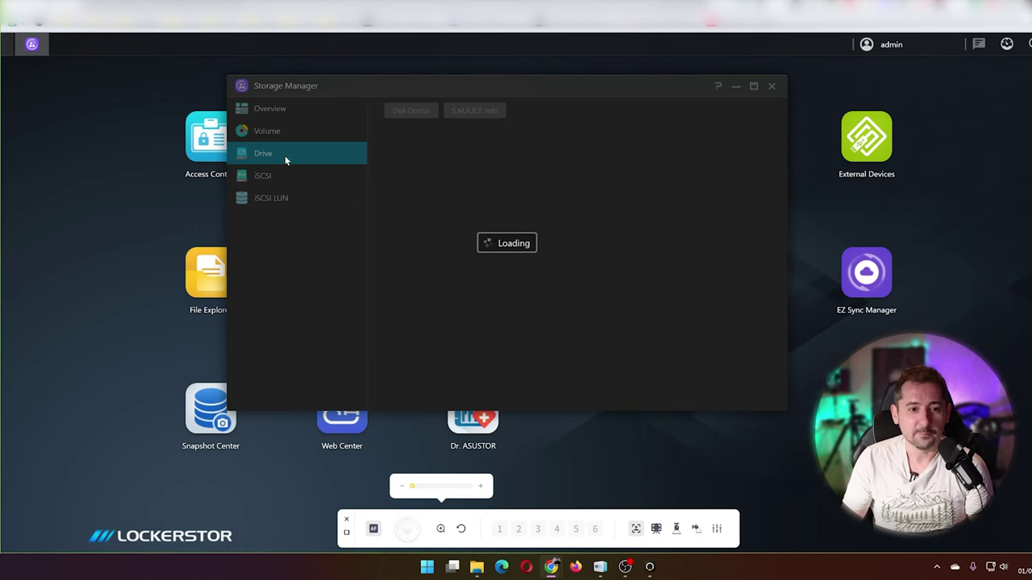
click(281, 131)
click(281, 110)
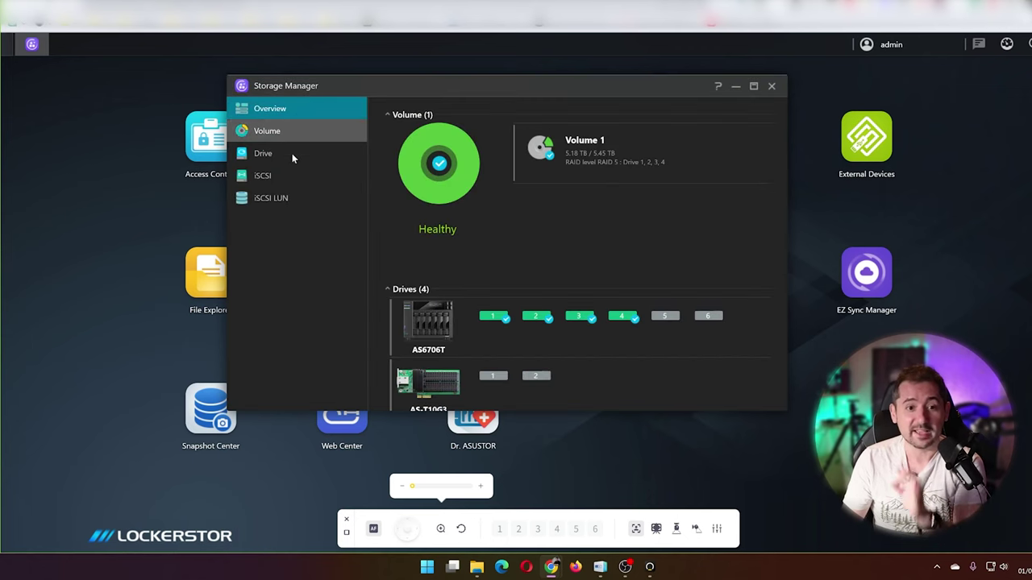
scroll(474, 208, down, 1)
scroll(478, 224, up, 1)
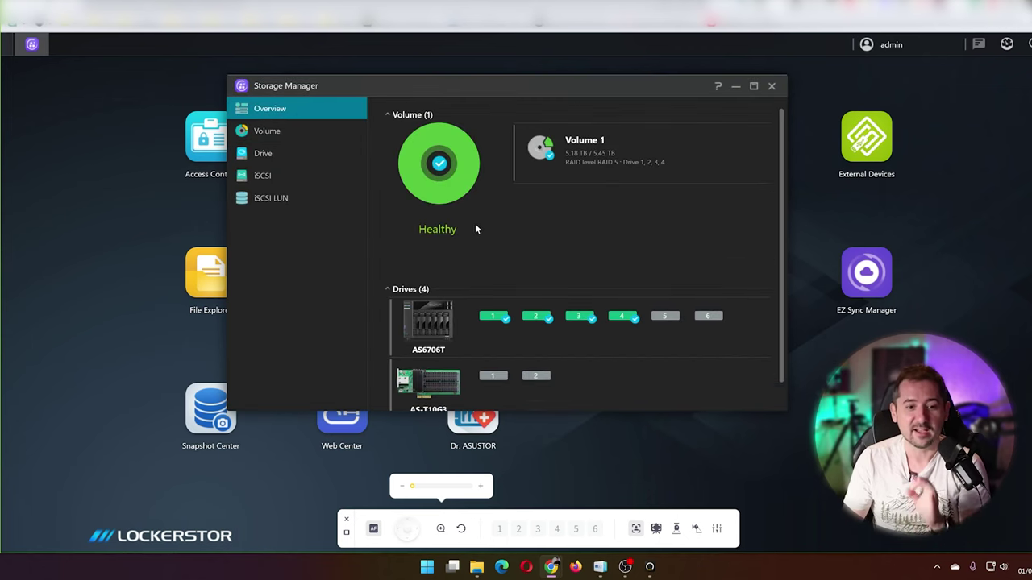
scroll(476, 224, down, 1)
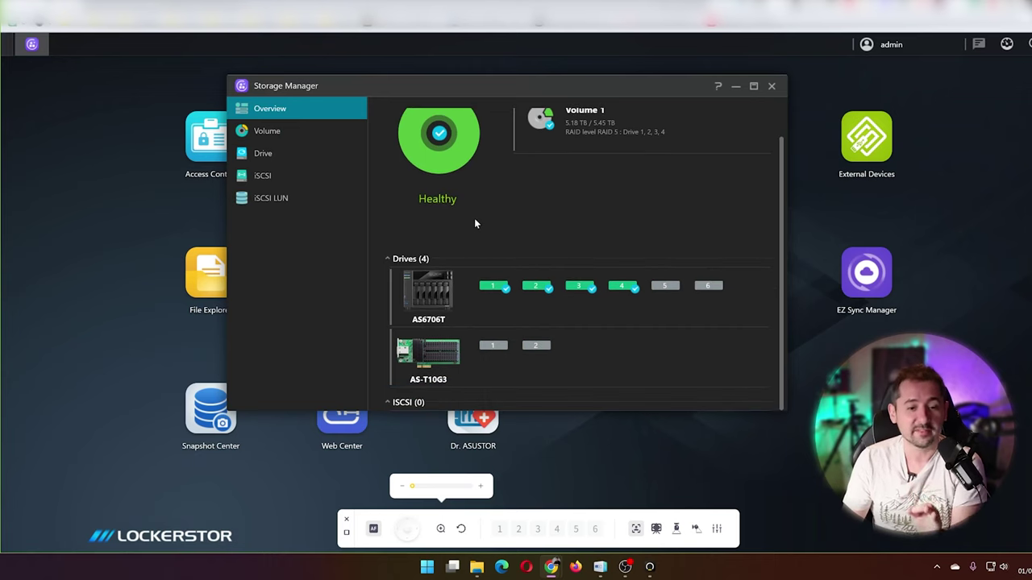
Step: Revisit the Drive, Volume and Overview pages, then minimise Storage Manager
click(271, 152)
click(265, 131)
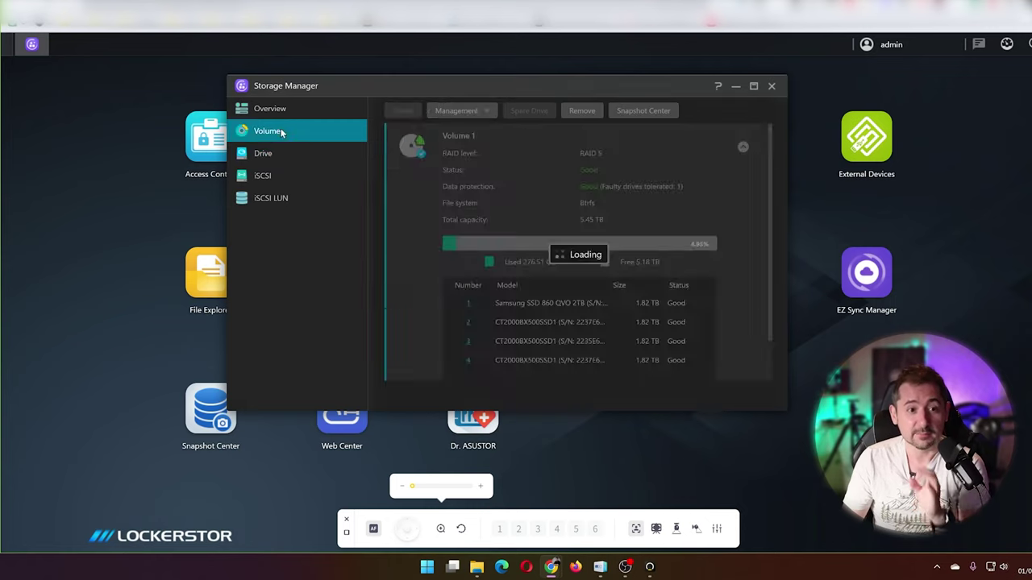
click(278, 110)
scroll(474, 208, down, 1)
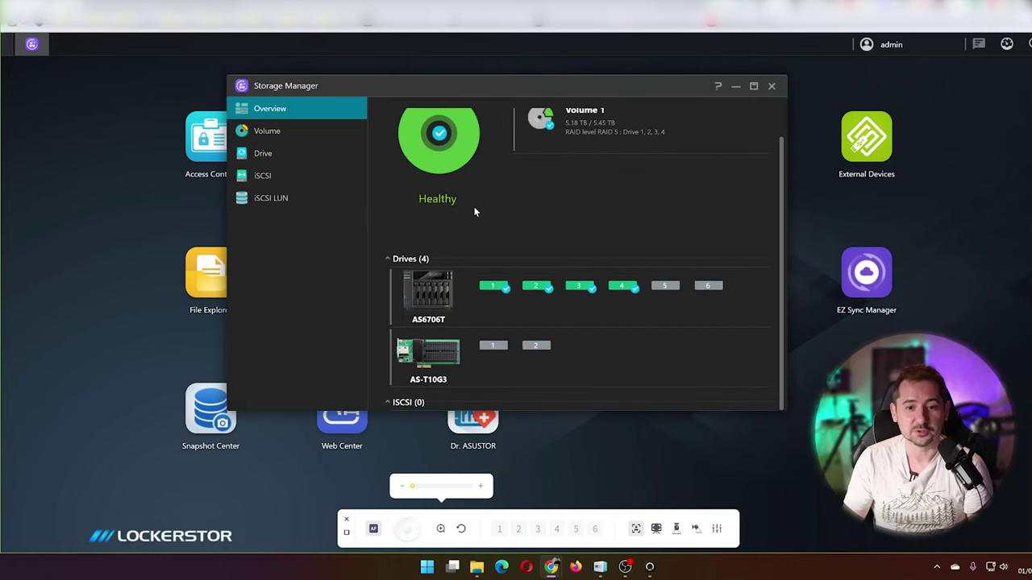
scroll(476, 228, up, 1)
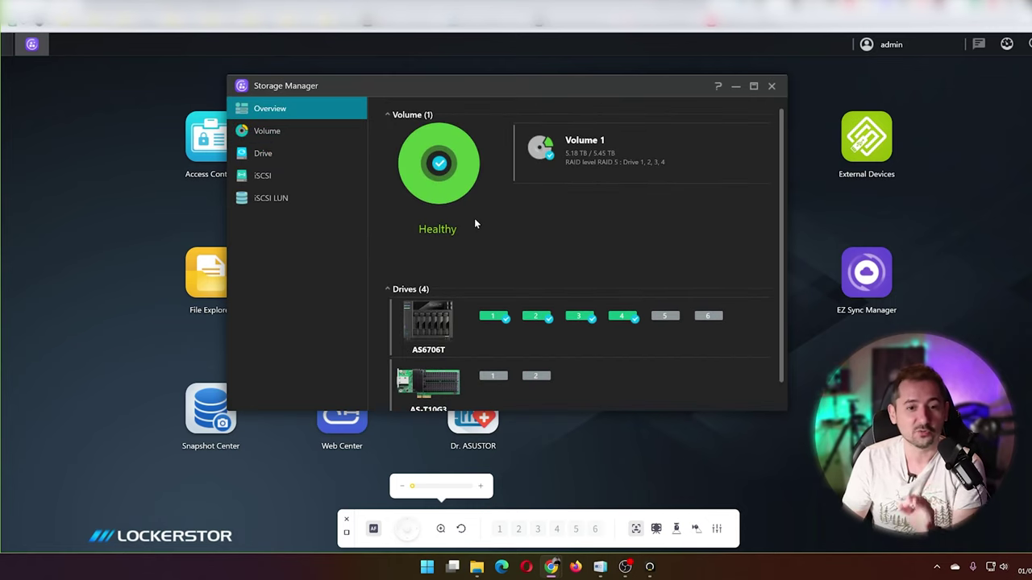
scroll(474, 217, down, 1)
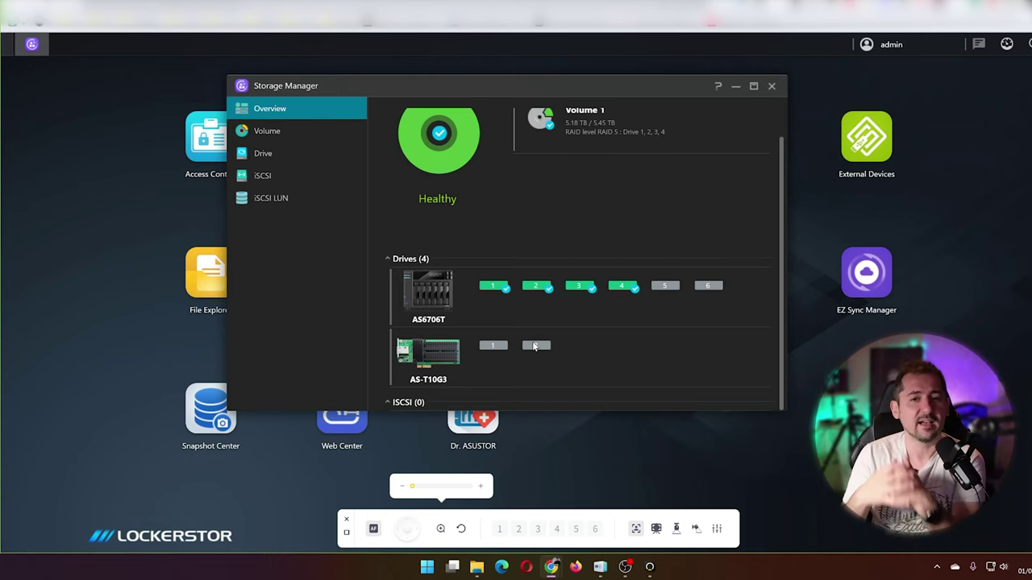
click(734, 87)
Step: Browse the test-GrosFichier and Public shared folders in ADM File Explorer, then close it
click(210, 266)
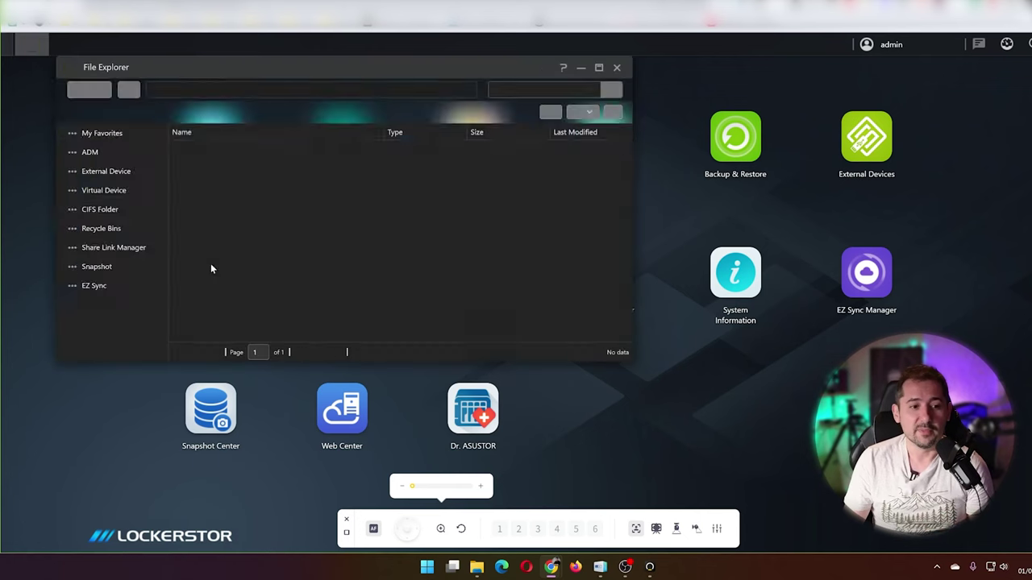
click(113, 190)
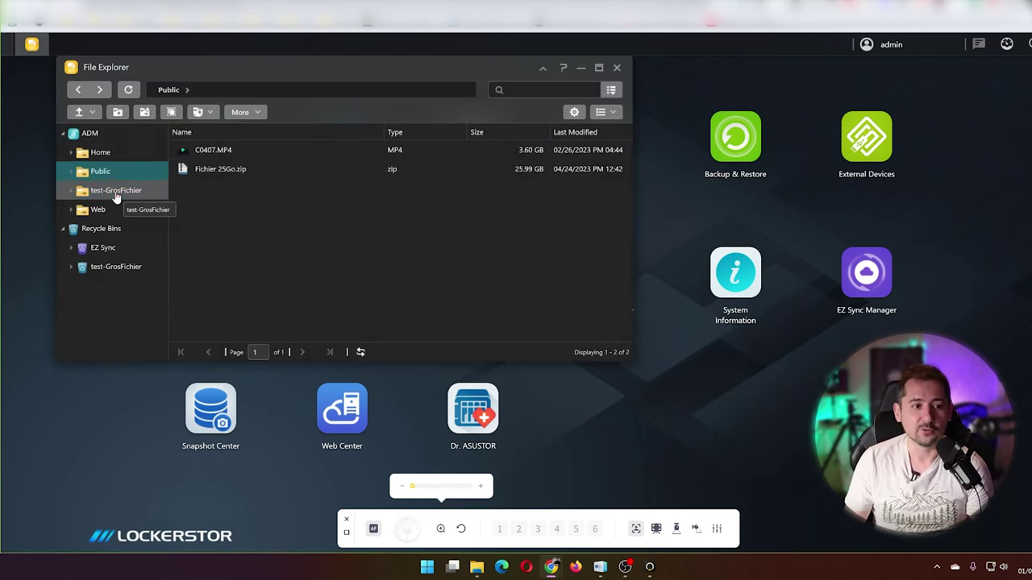
click(104, 171)
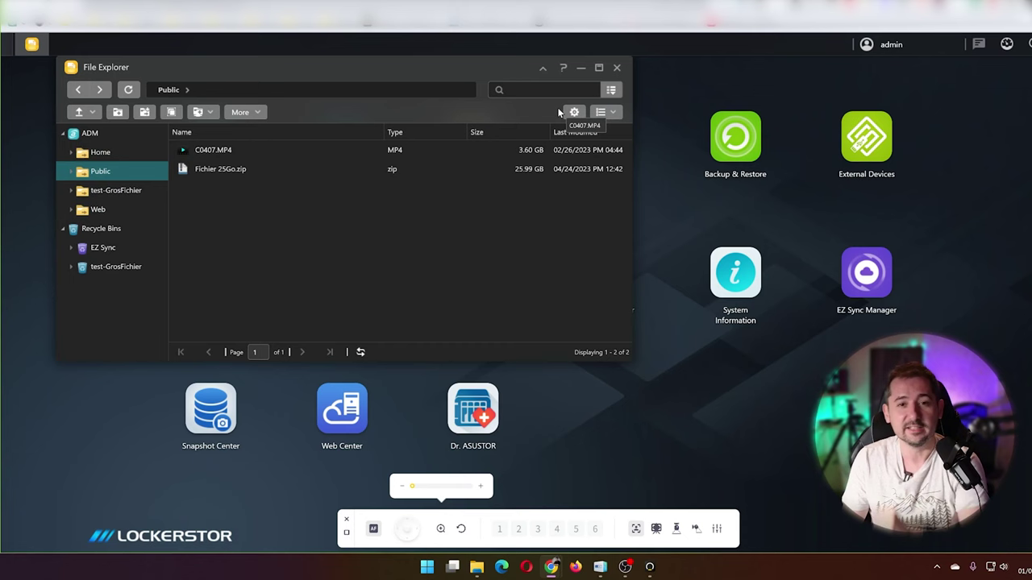
click(616, 69)
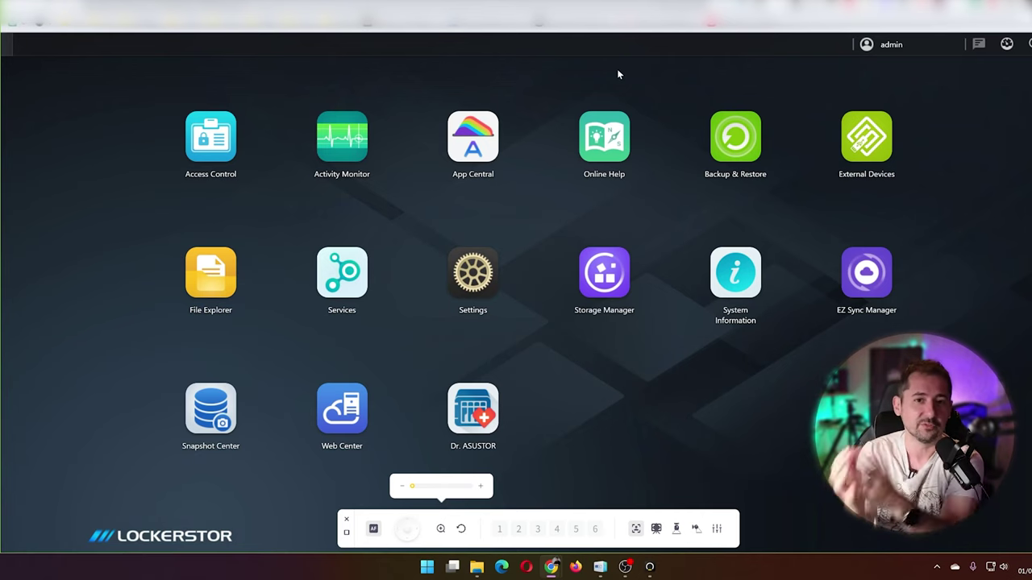
click(473, 153)
drag(456, 86, 587, 199)
drag(498, 198, 494, 125)
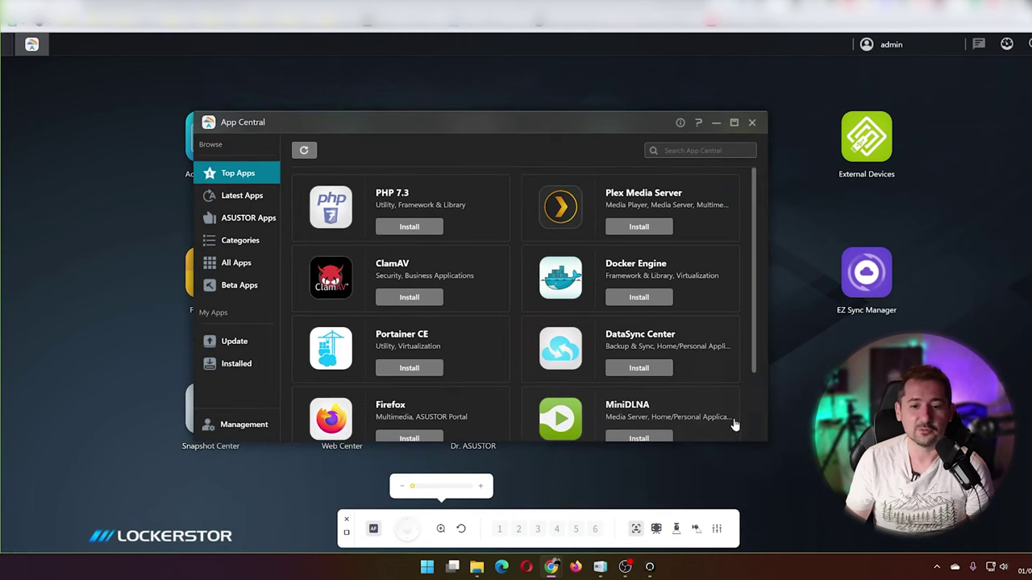
scroll(495, 211, down, 1)
scroll(496, 238, up, 1)
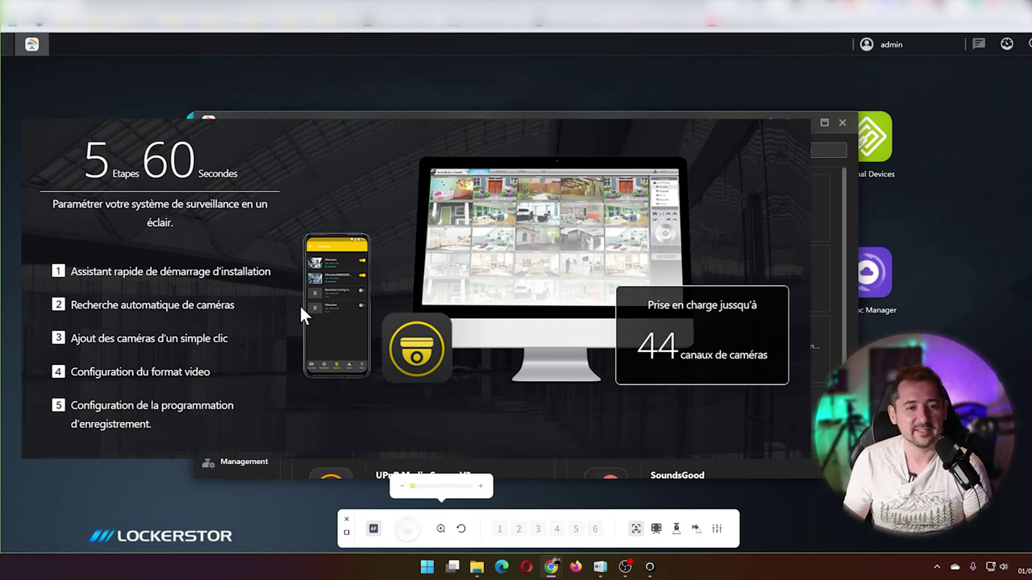
click(843, 123)
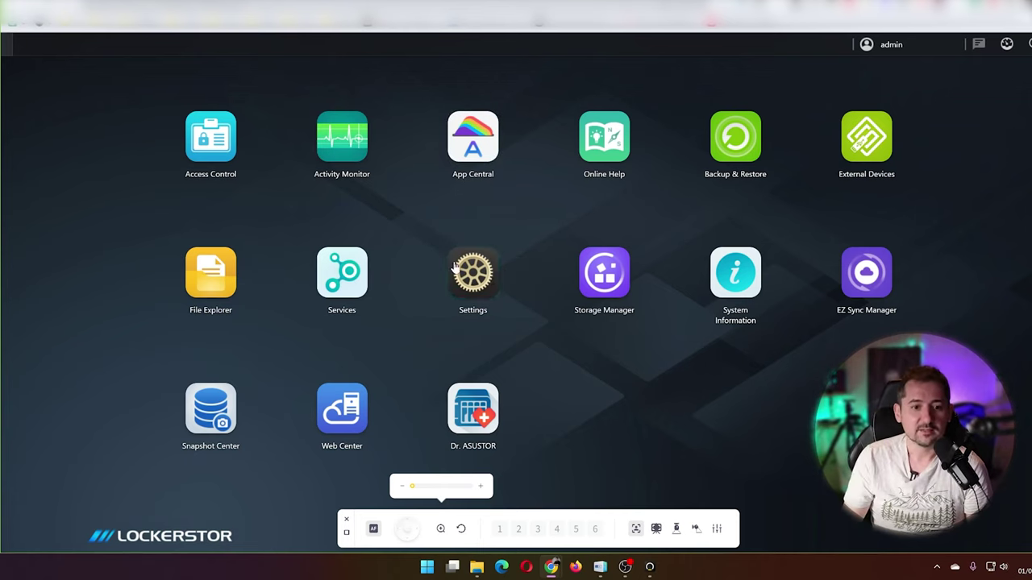
Step: Show Settings > Network > Network interface, with LAN 3 at 10000Mb/s full-duplex
click(486, 280)
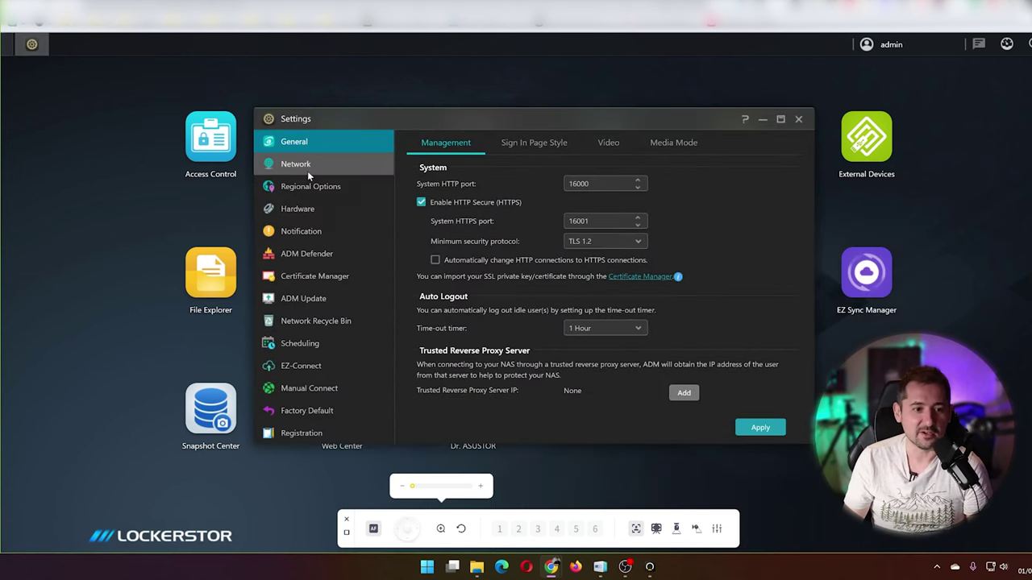
click(307, 169)
click(509, 145)
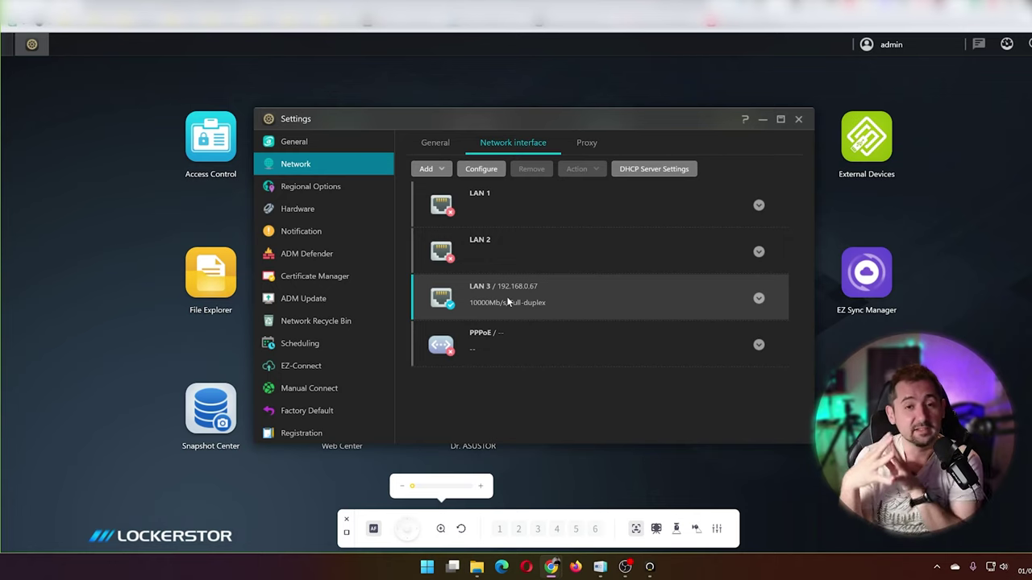
Step: Inspect LAN 2 and LAN 3, close Settings, and move Control Center aside
click(563, 265)
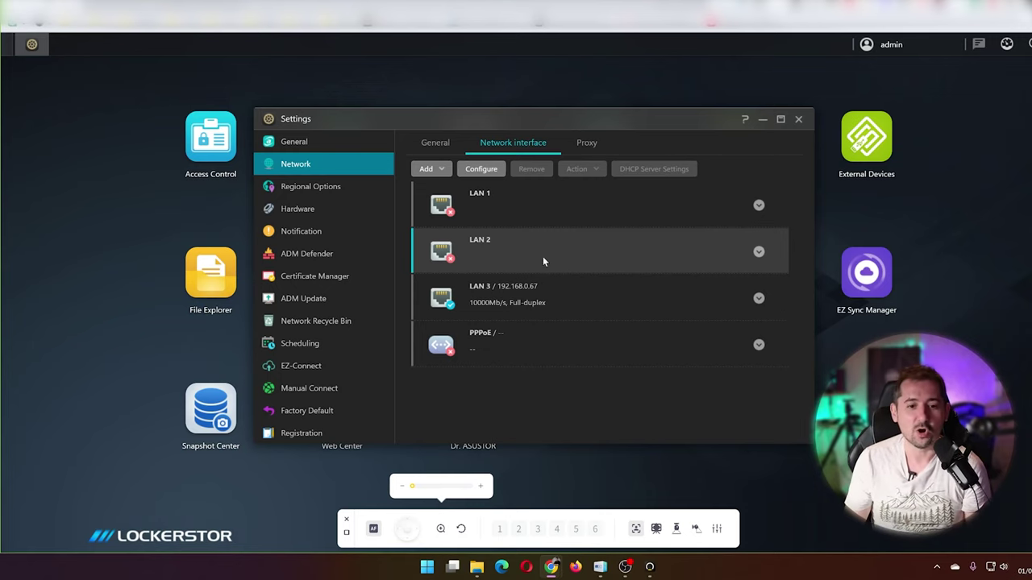
click(524, 297)
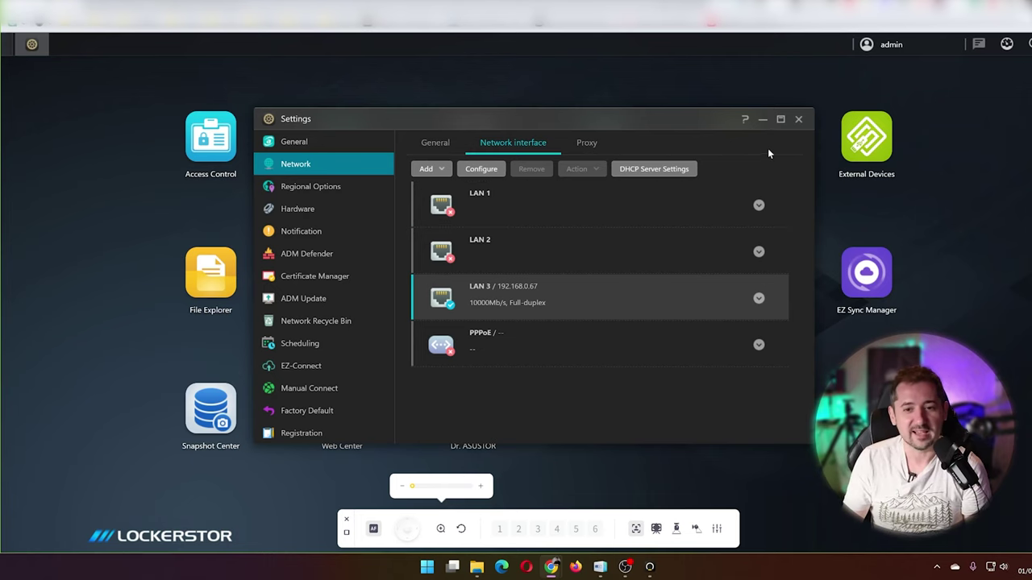
click(798, 120)
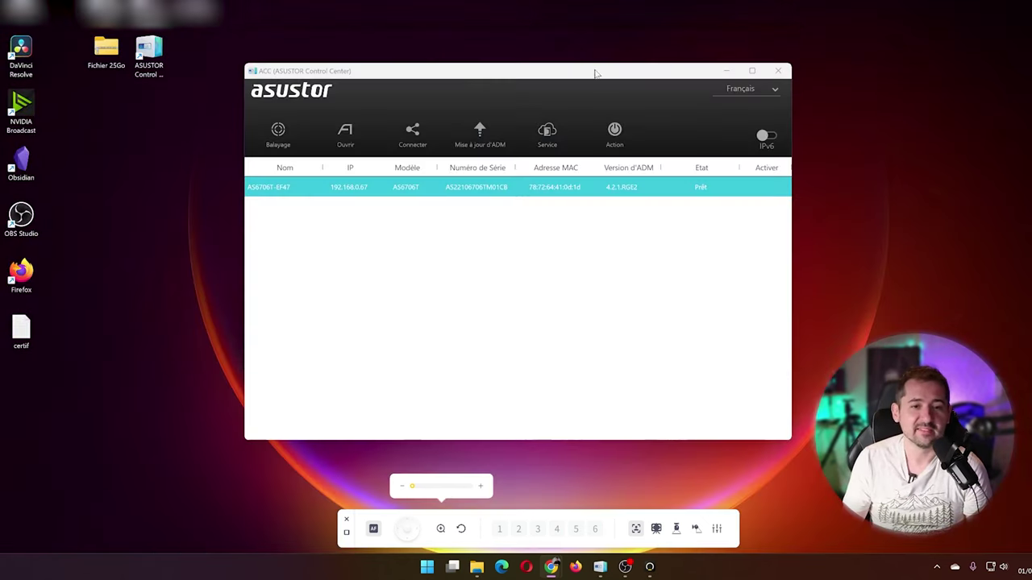
drag(594, 69, 659, 79)
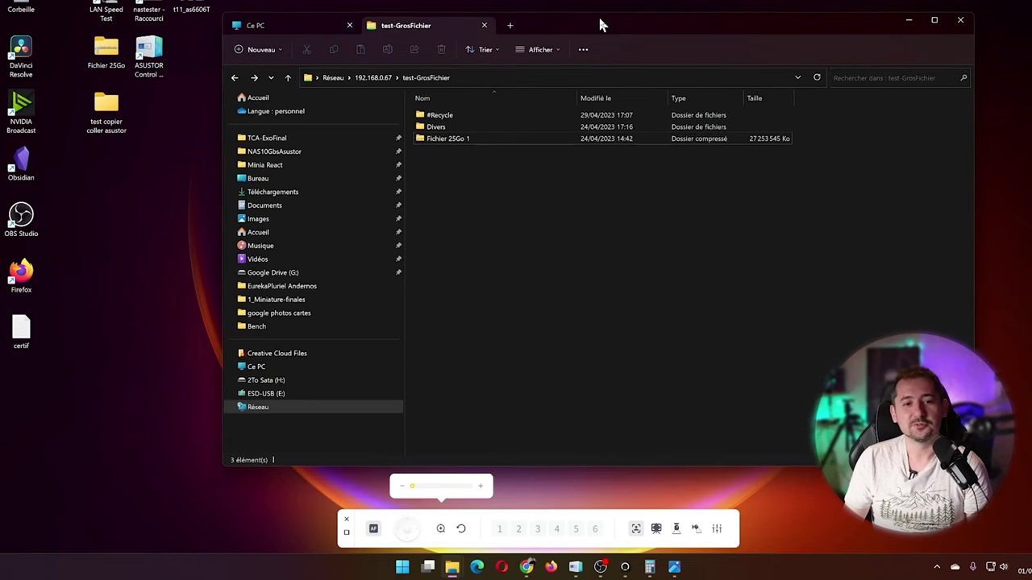
Step: Display the test-GrosFichier share's three items and select the desktop Fichier 25Go folder
drag(601, 25, 601, 33)
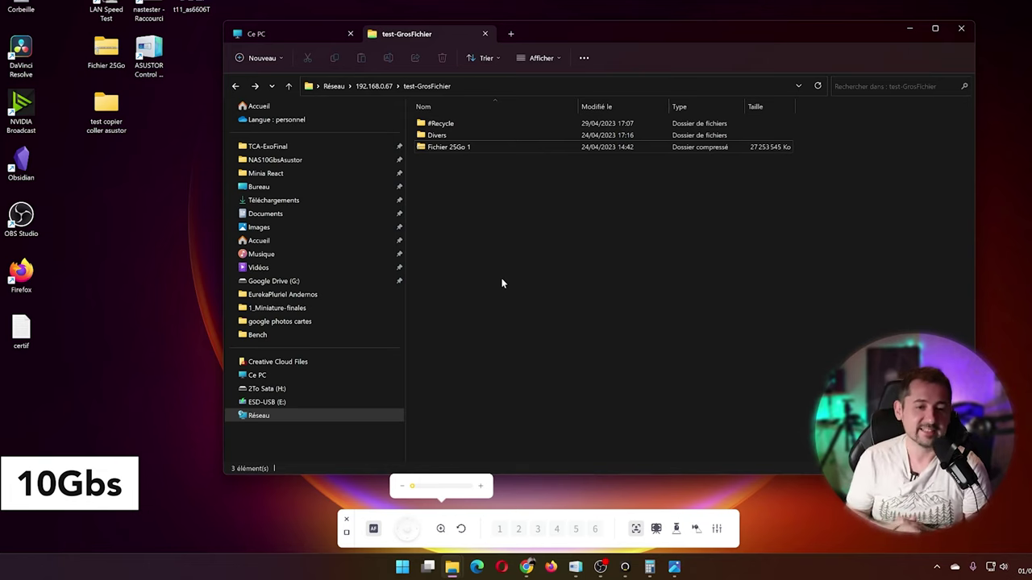
click(98, 179)
drag(549, 207, 405, 112)
click(161, 133)
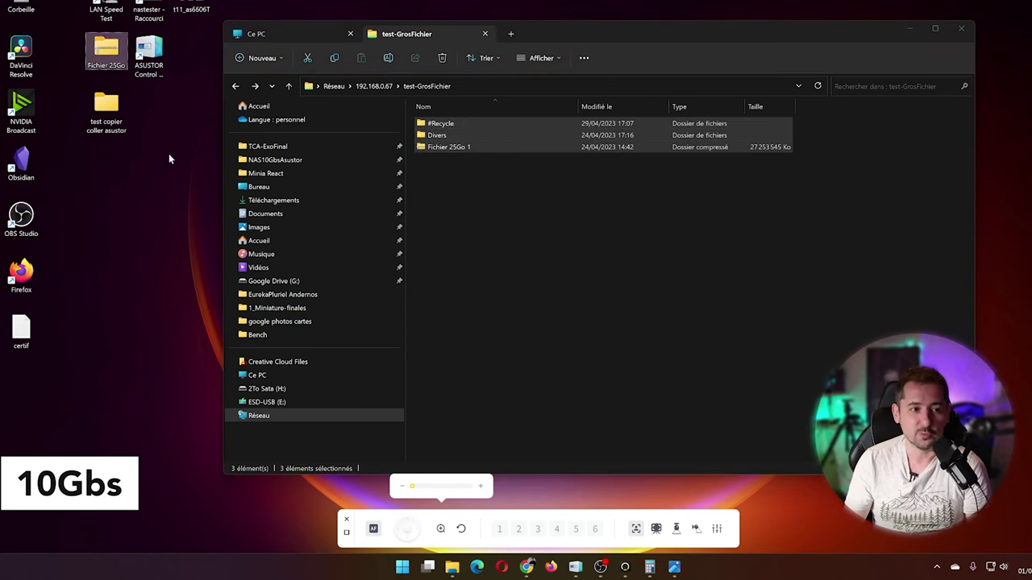
click(476, 224)
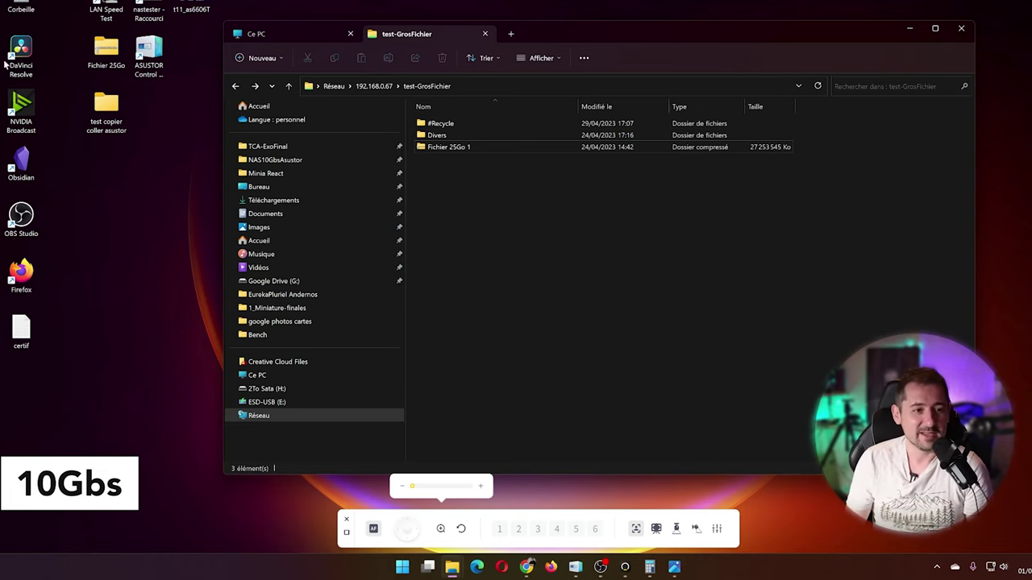
click(151, 191)
Step: Copy Fichier 25Go into test-GrosFichier and place Calculator beside the copy progress
drag(103, 42, 466, 193)
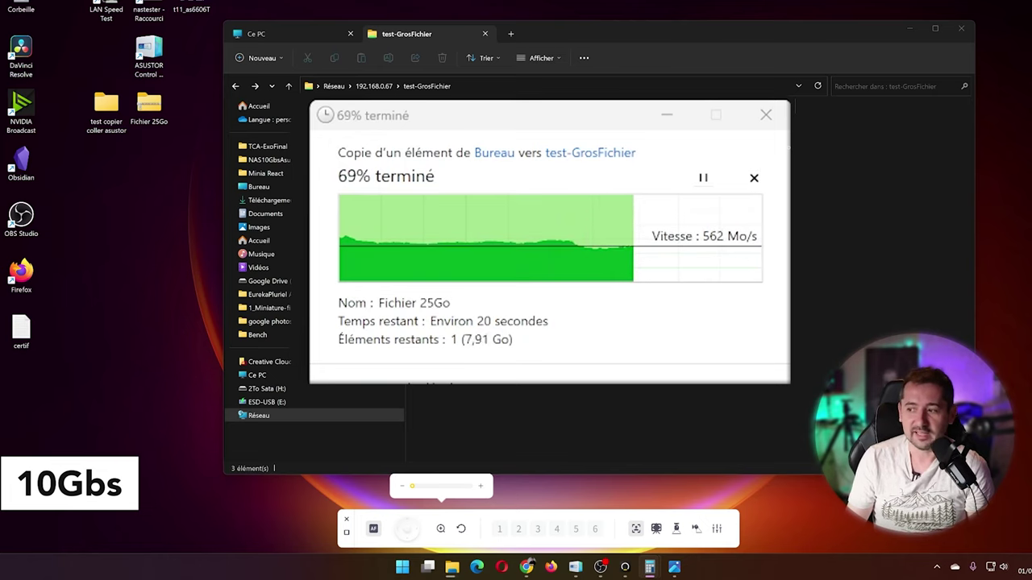
key(alt+Tab)
drag(890, 184, 765, 157)
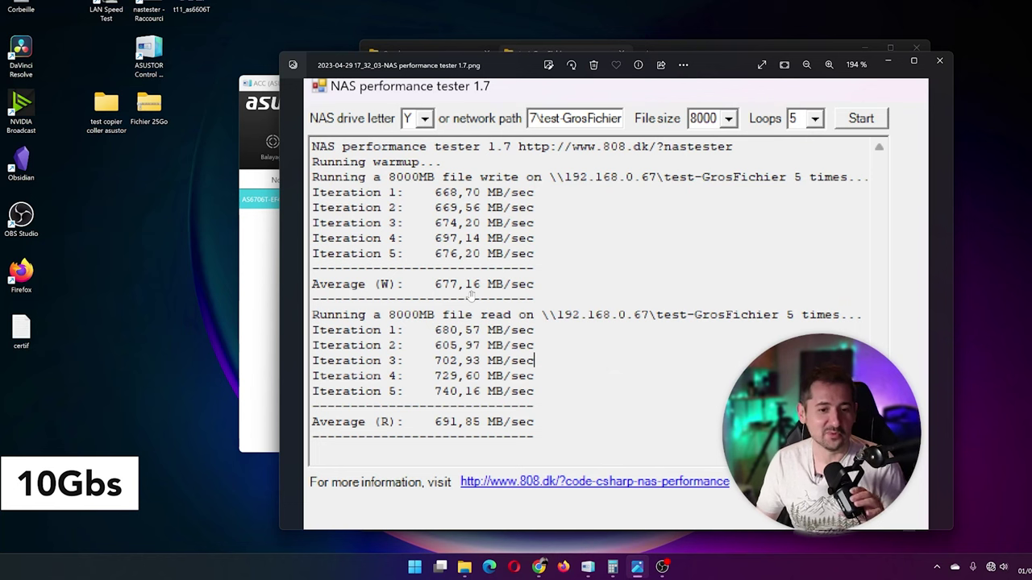
Step: Bring the benchmark screenshot (write 677,16, read 691,85 MB/sec) to the front and move Photos right
scroll(474, 227, up, 1)
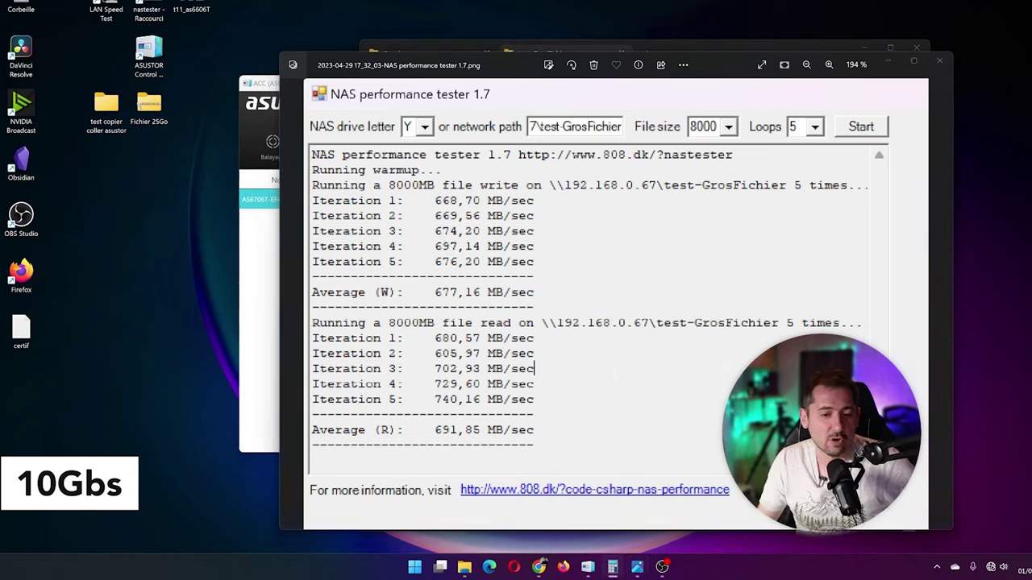
click(480, 399)
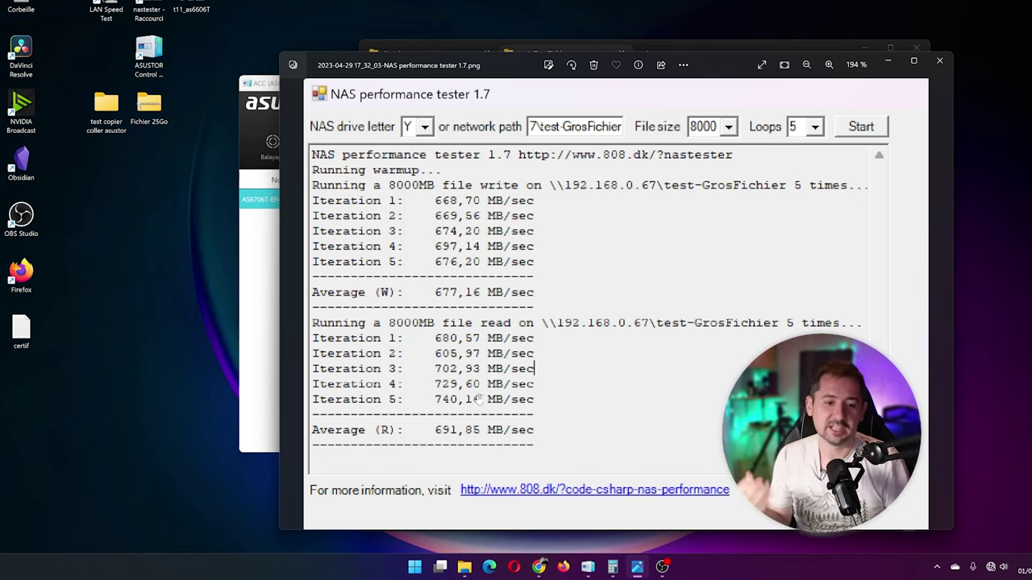
drag(720, 65, 986, 65)
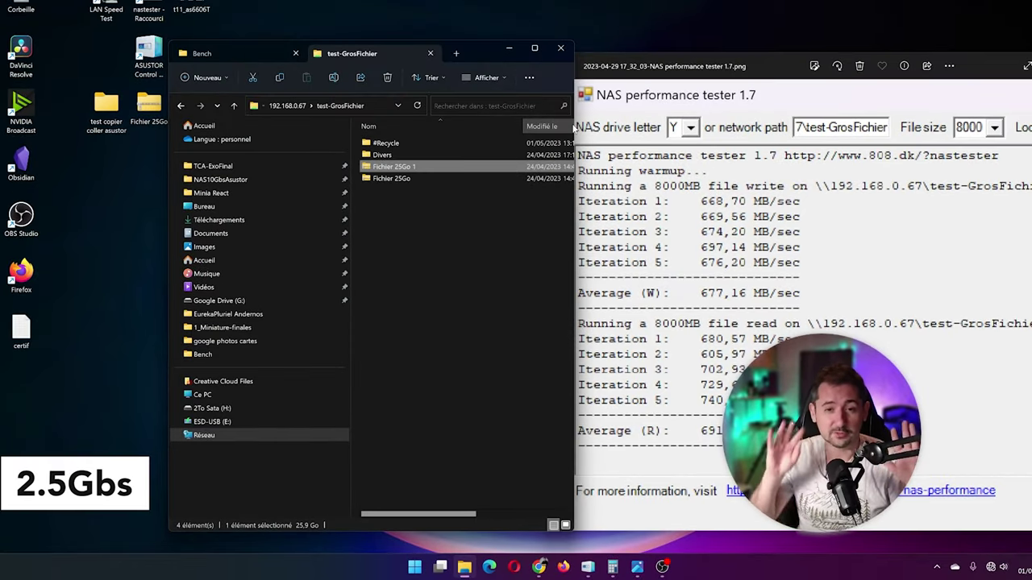
Step: Rename the desktop Fichier 25Go folder to Fichier 25Go 3
click(362, 306)
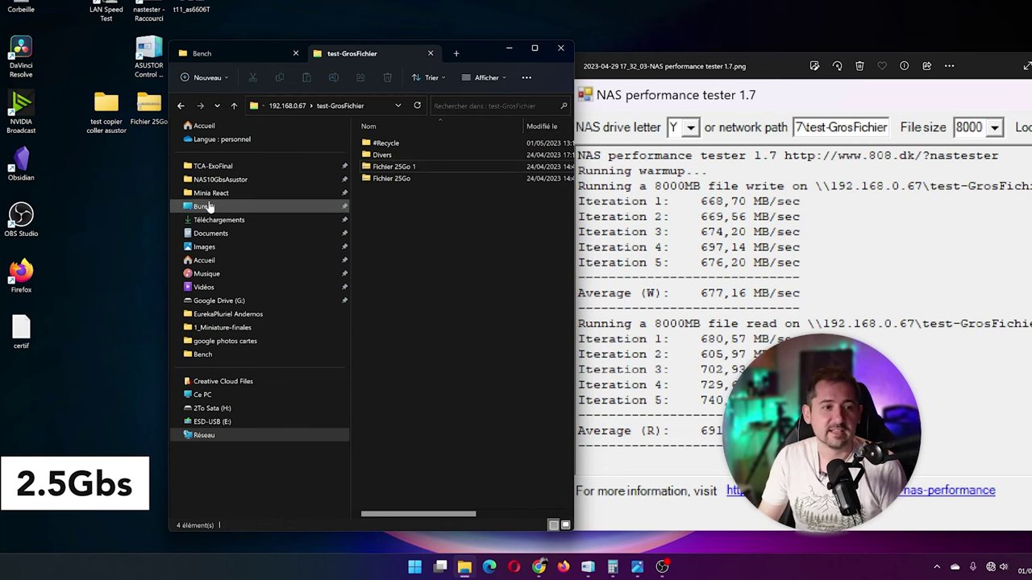
click(153, 119)
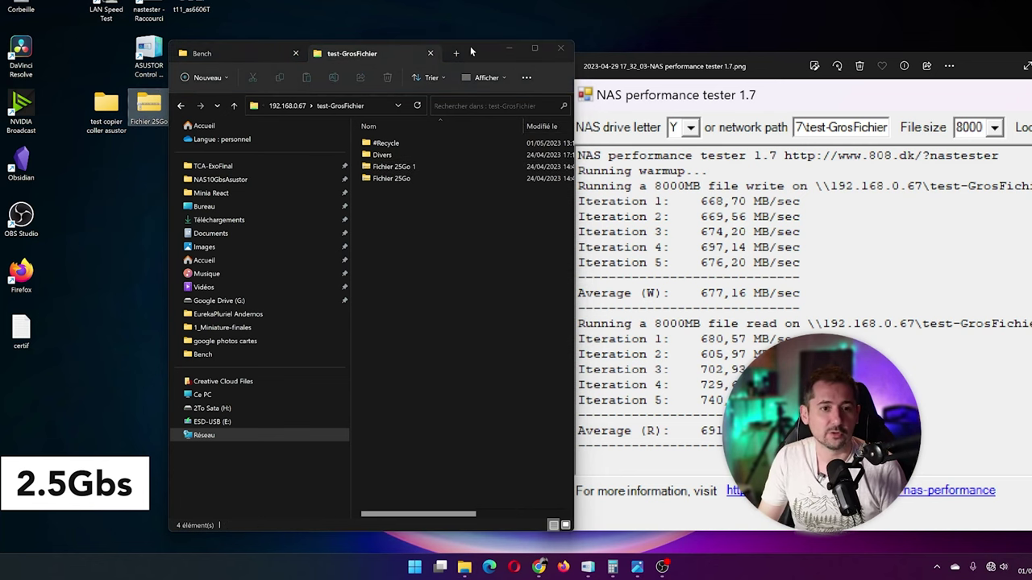
drag(470, 46, 521, 49)
click(160, 125)
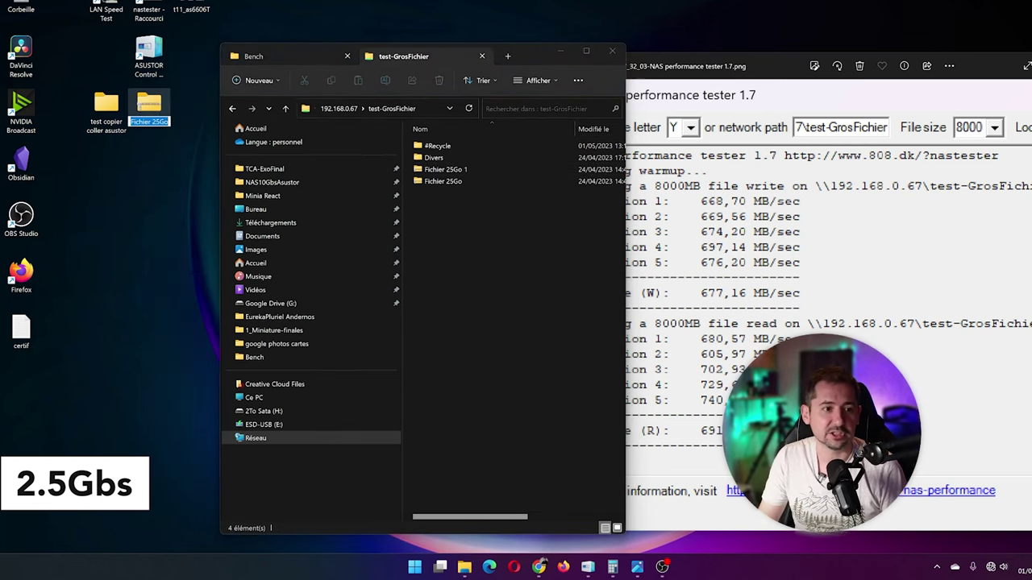
key(End)
text(3)
key(Return)
Step: Copy Fichier 25Go 3 into test-GrosFichier, with the calculator aside and ADM portal maximized
drag(100, 350, 525, 282)
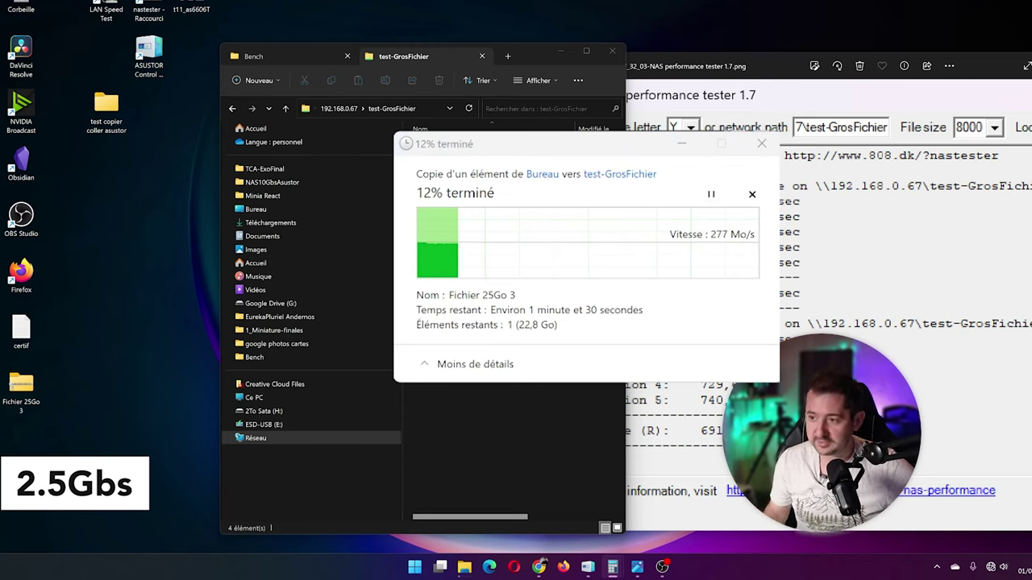
click(613, 567)
drag(379, 143, 303, 143)
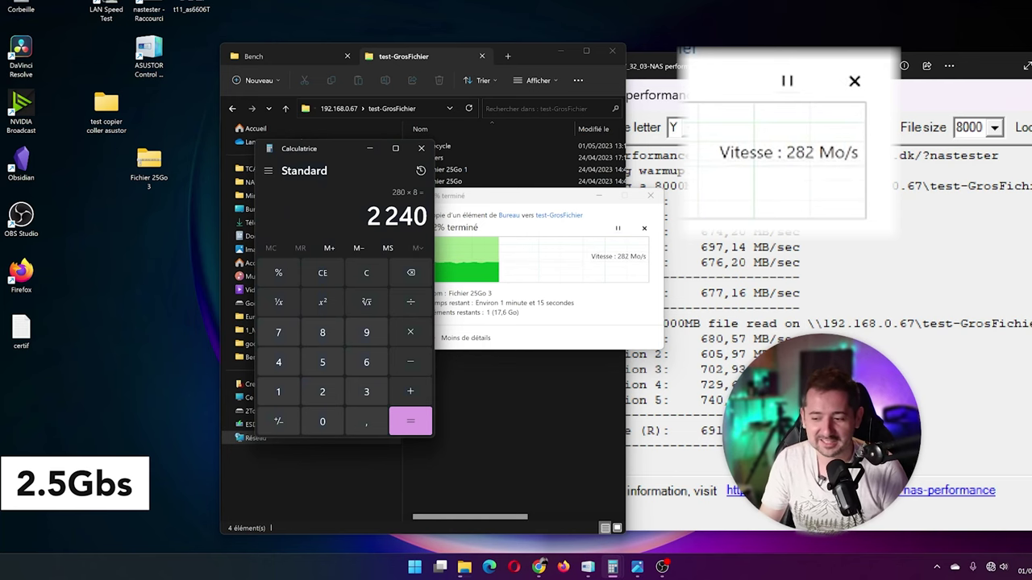
key(alt+Tab)
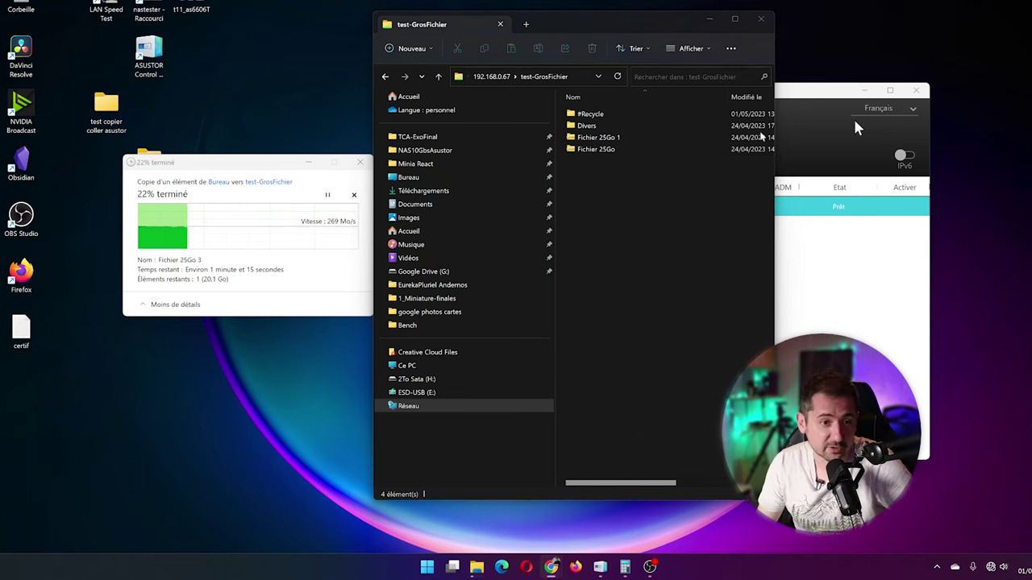
click(550, 567)
key(super+Up)
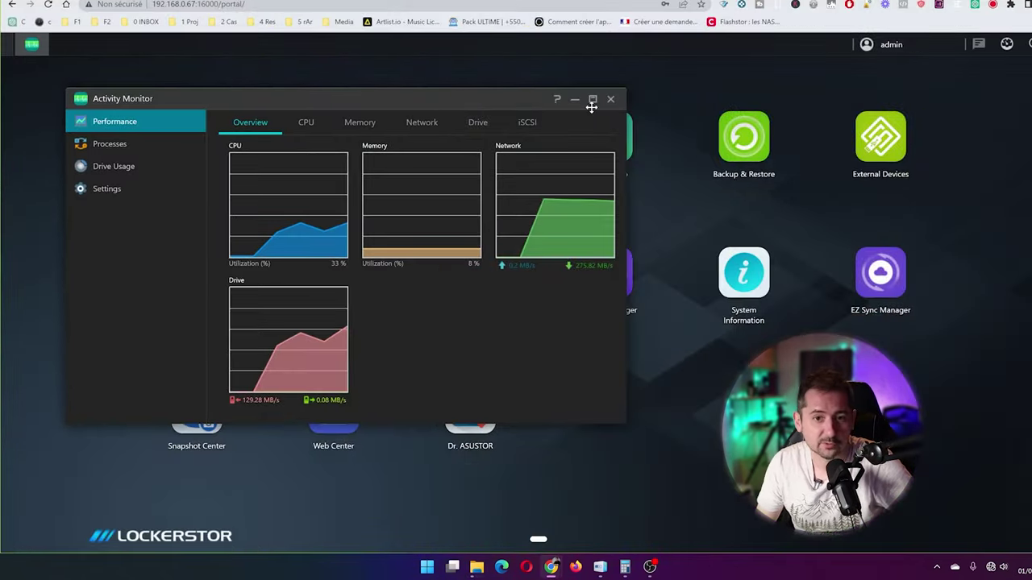
Step: Reopen Activity Monitor, review its CPU, Memory and Lan3 network charts, then close it
click(610, 98)
click(329, 151)
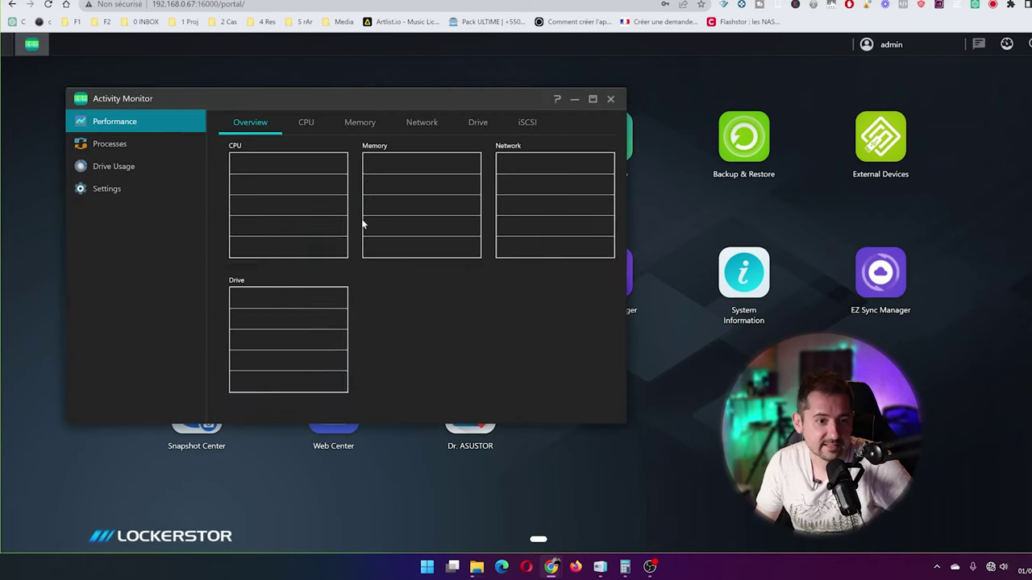
drag(398, 100, 640, 129)
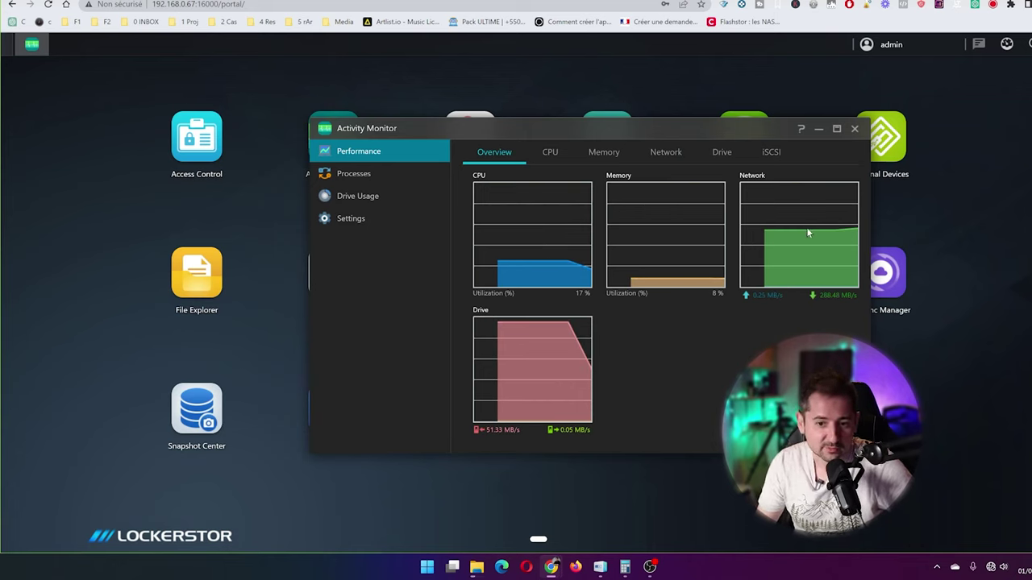
click(550, 153)
click(600, 154)
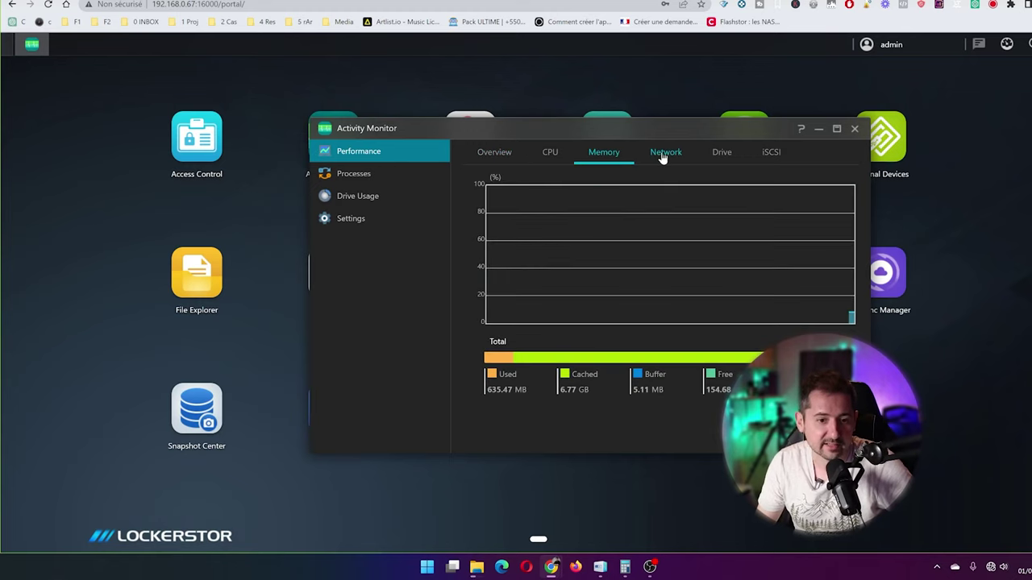
click(663, 156)
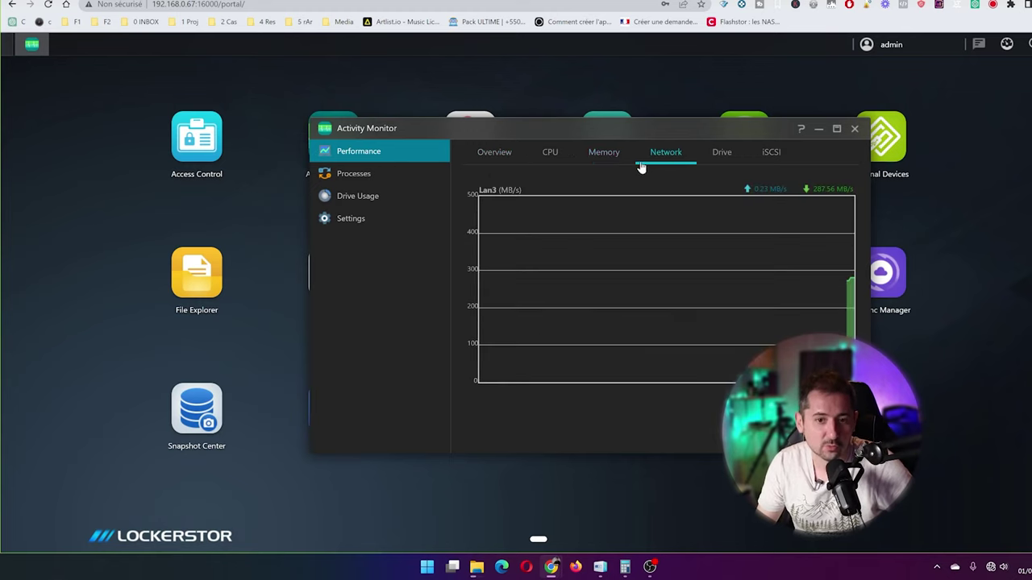
click(542, 161)
click(499, 158)
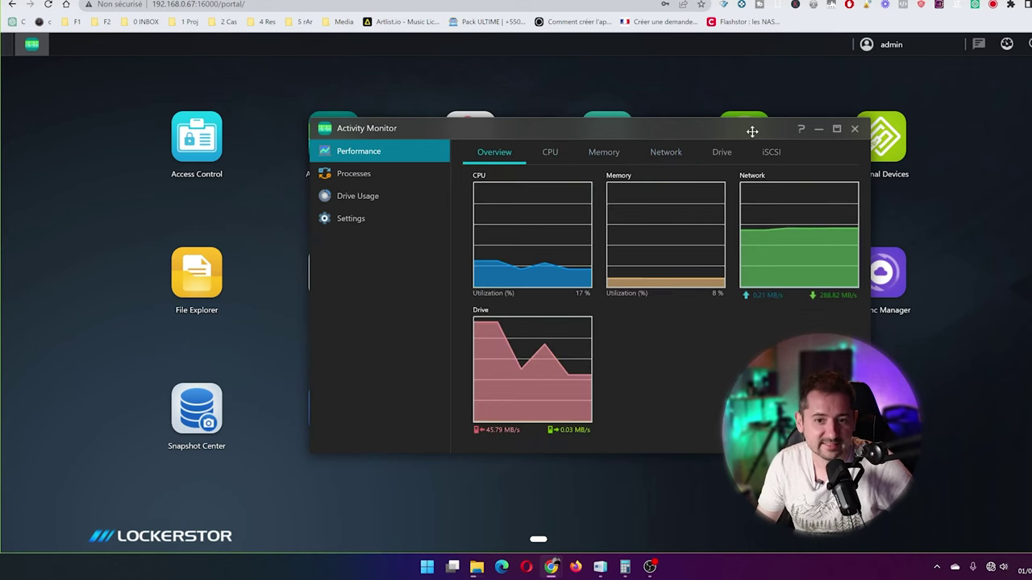
drag(751, 132, 760, 171)
click(758, 173)
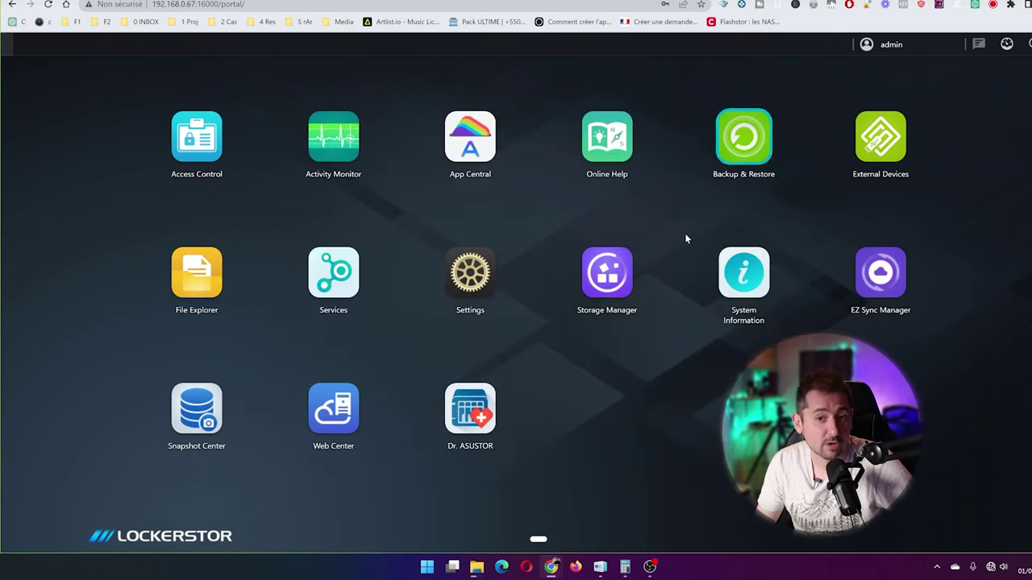